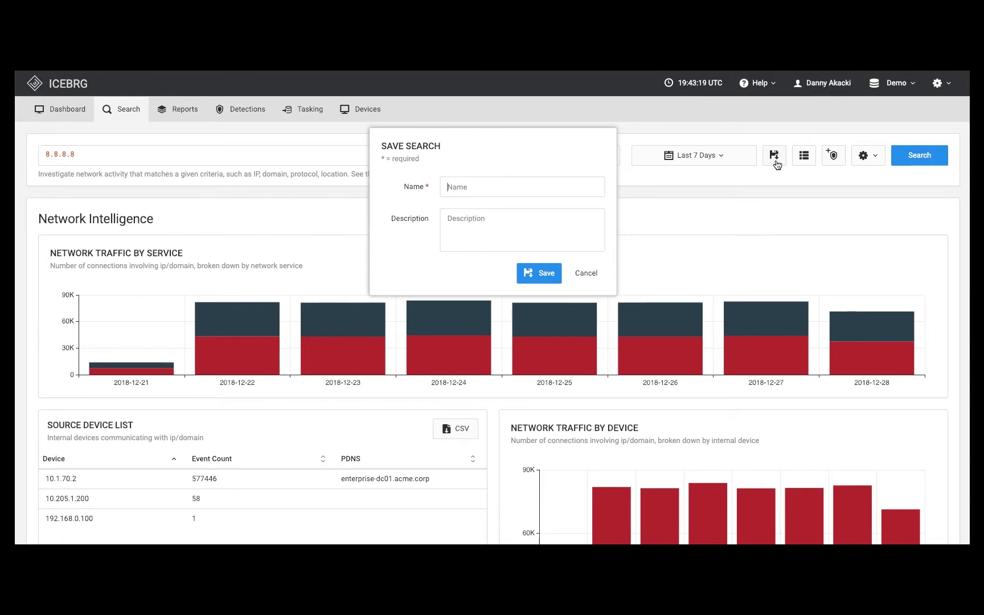
- Cancel saving the search, view the list of saved searches and history, and close it
click(580, 273)
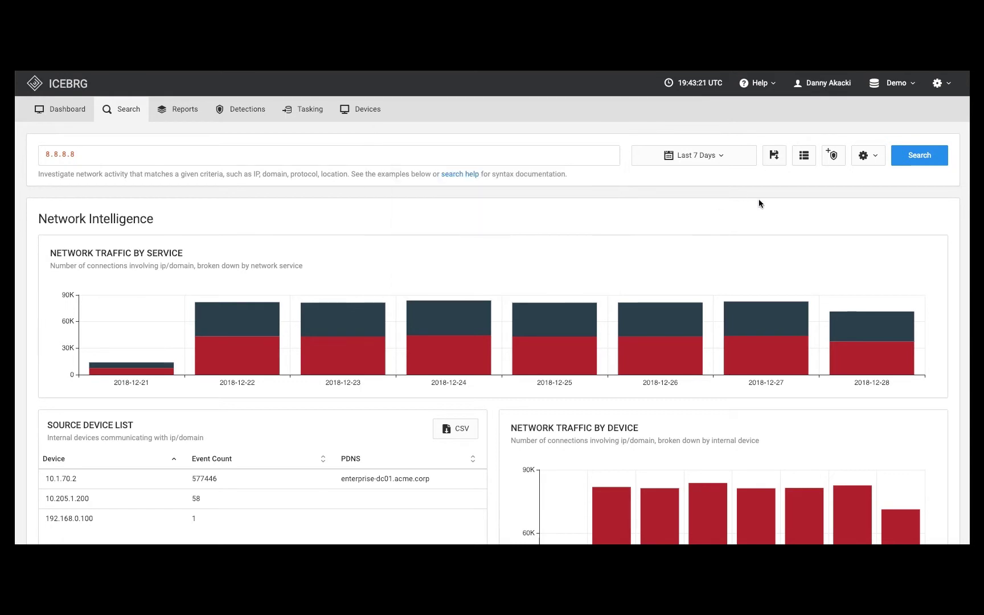
click(806, 159)
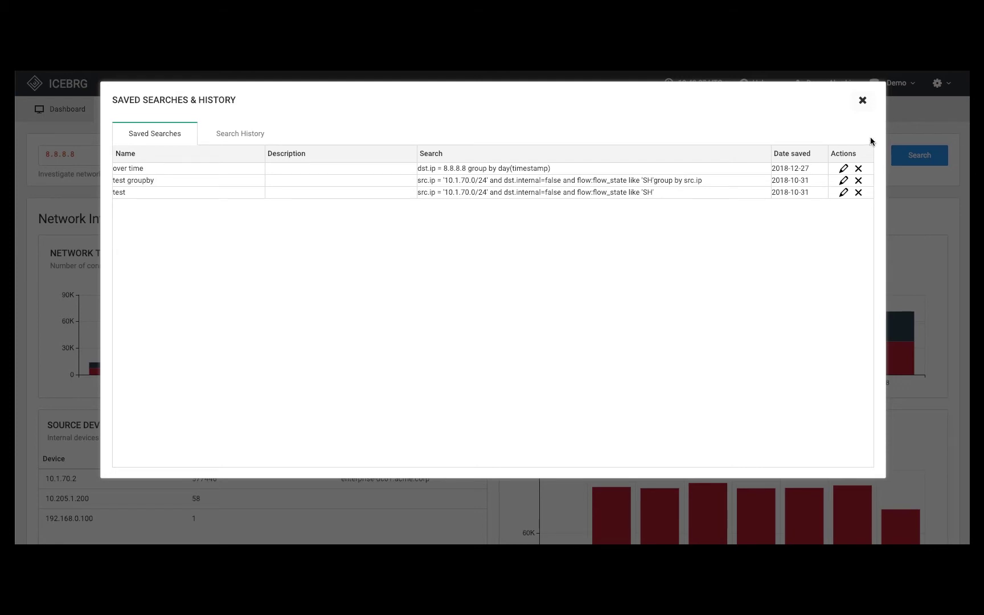
click(861, 103)
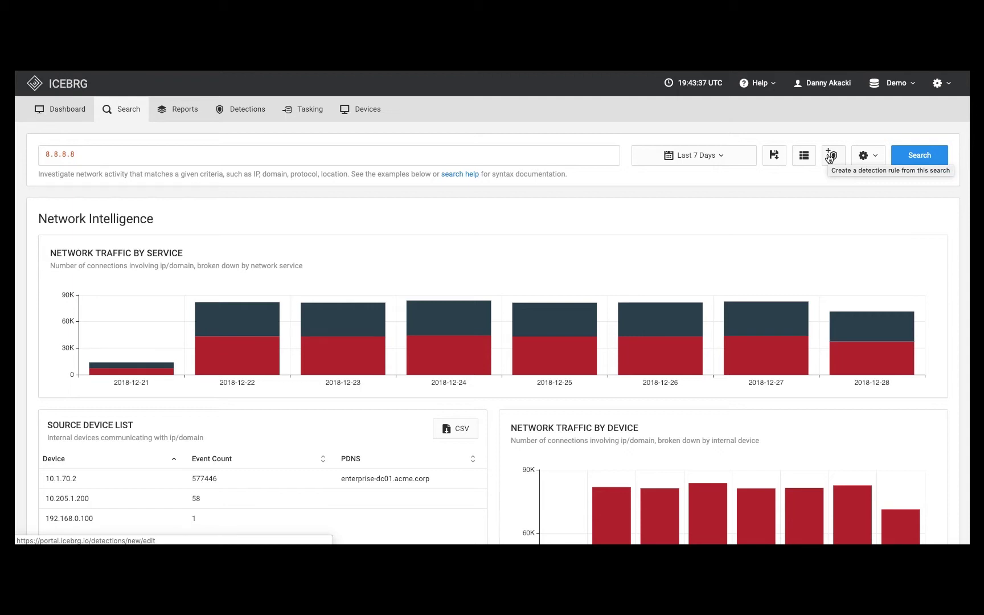
- Try the IQL editor size at 3 lines and 20 lines, and restore it to 1 line
click(865, 159)
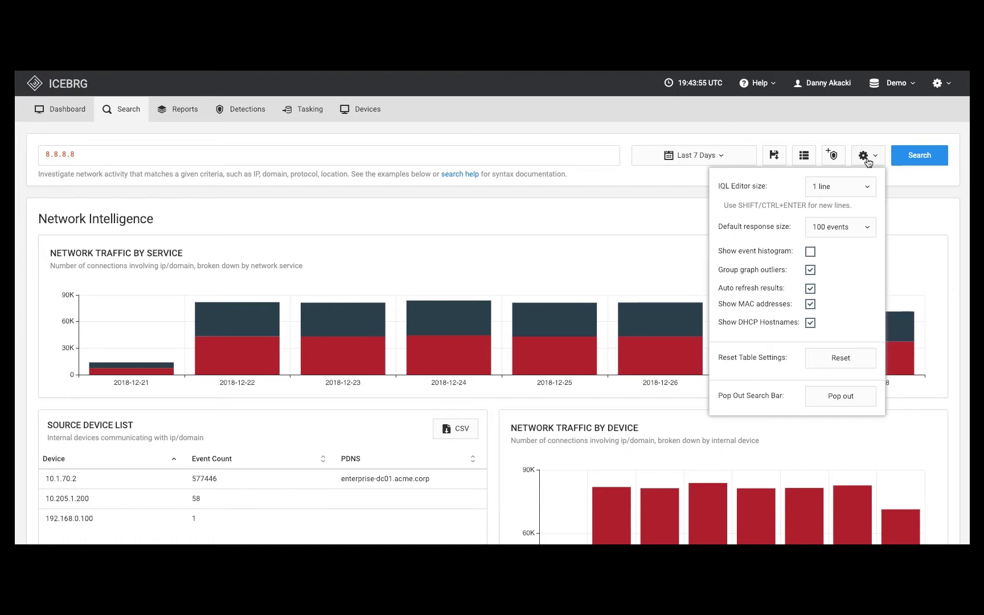
click(850, 188)
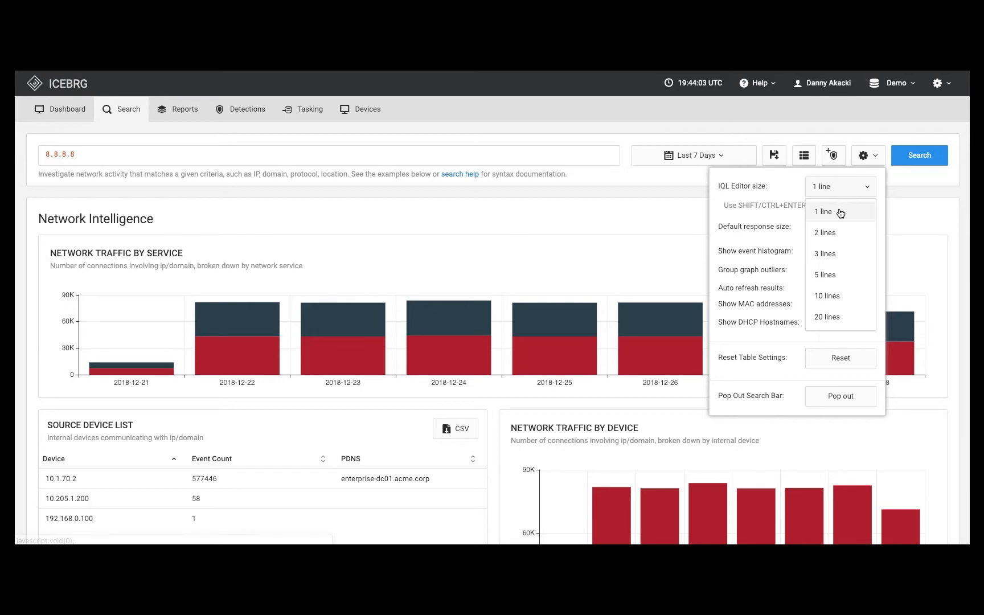
click(836, 254)
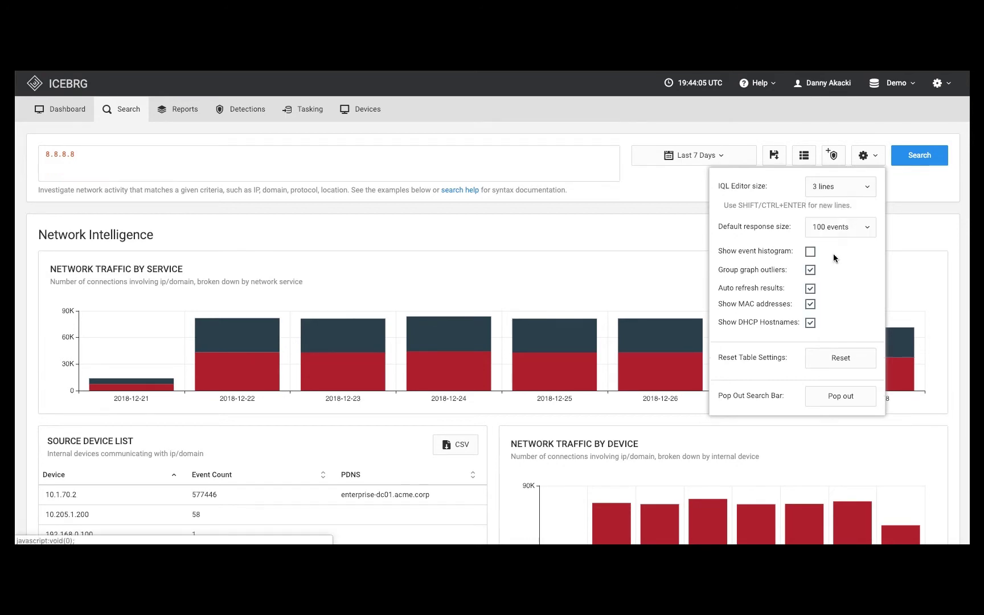
click(830, 188)
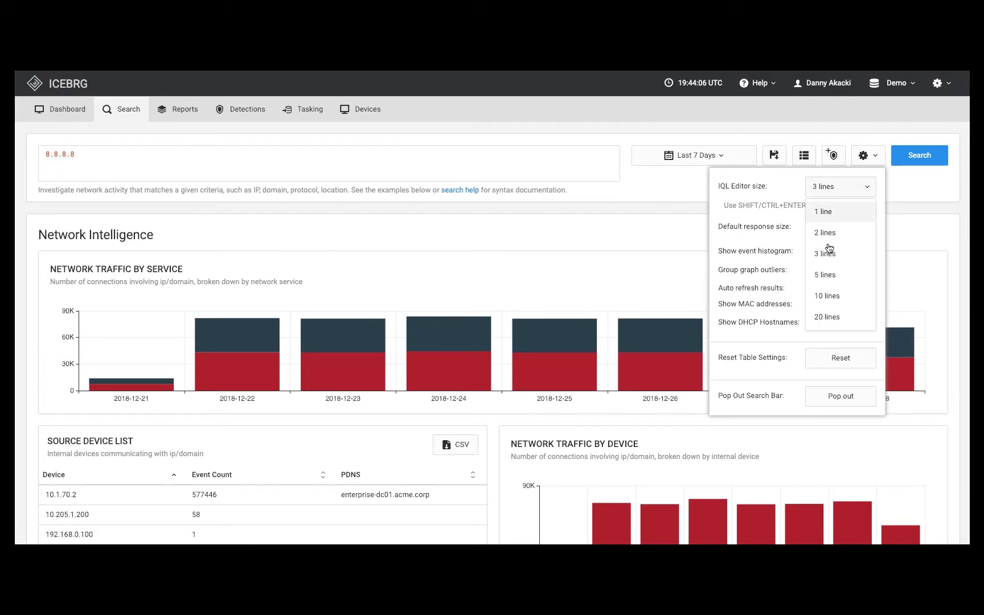
click(831, 320)
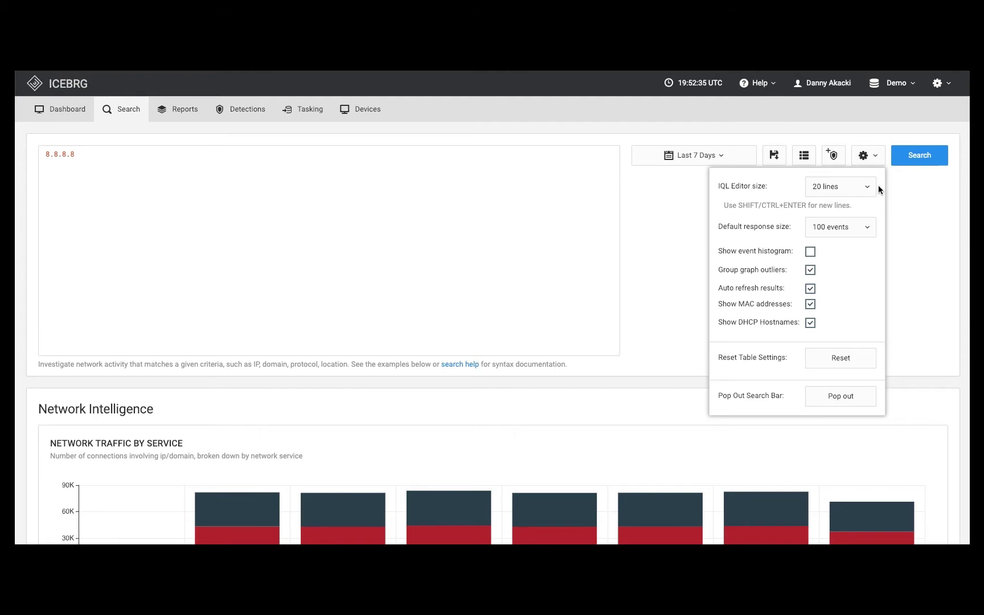
click(849, 186)
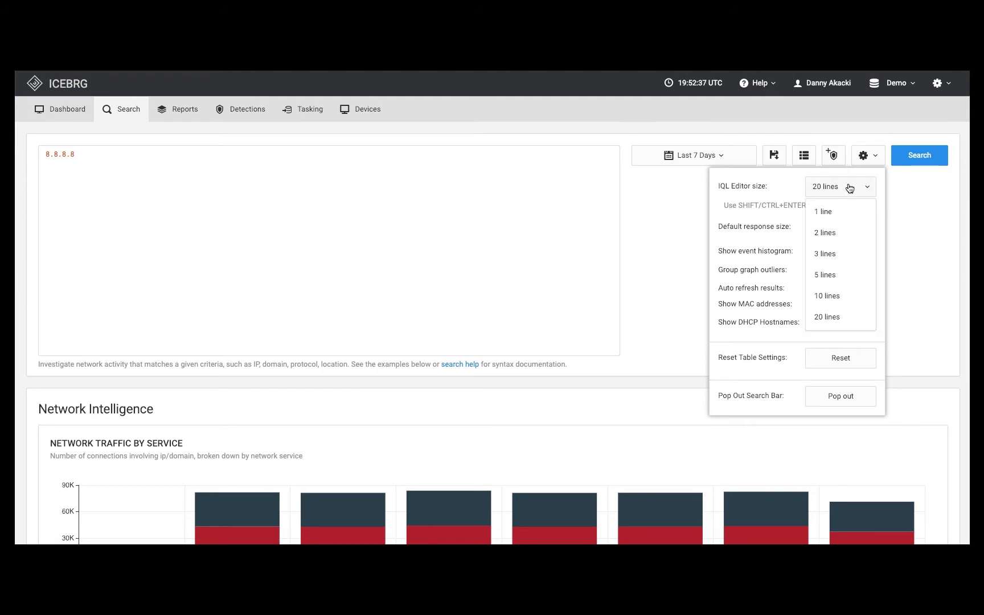
click(839, 211)
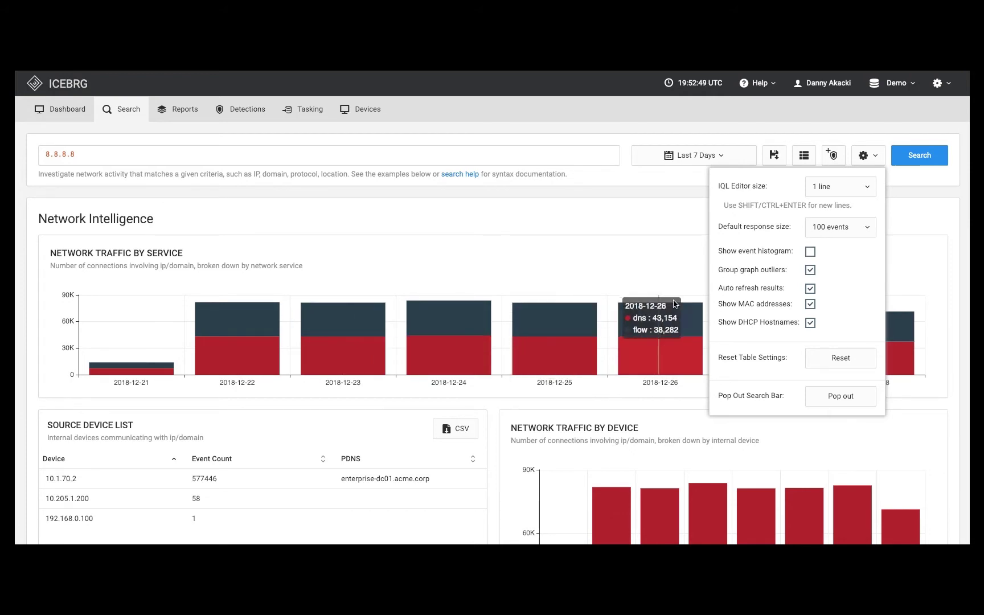
click(607, 257)
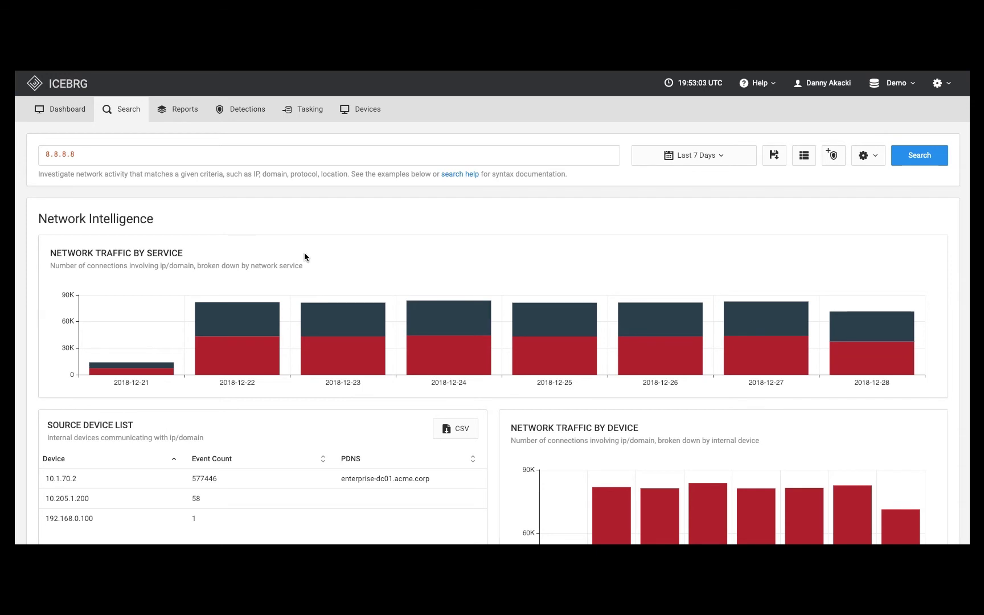
- Look over the network traffic charts and open device 10.1.70.2 from the source device list
scroll(304, 257, down, 2)
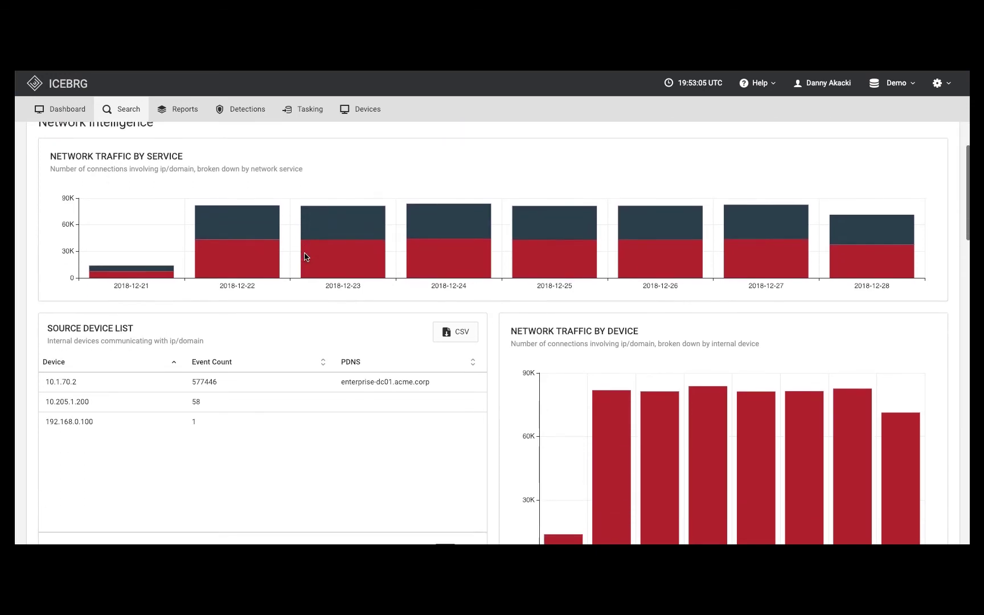
click(65, 381)
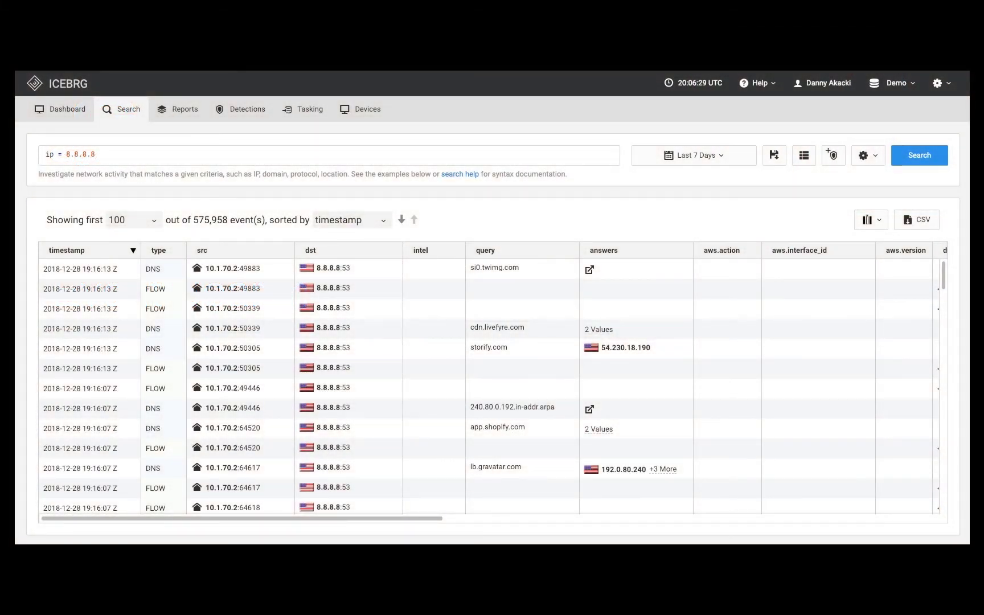
- Try adding parentheses to the ip = 8.8.8.8 query and open the help documentation
click(67, 155)
text(()
click(762, 89)
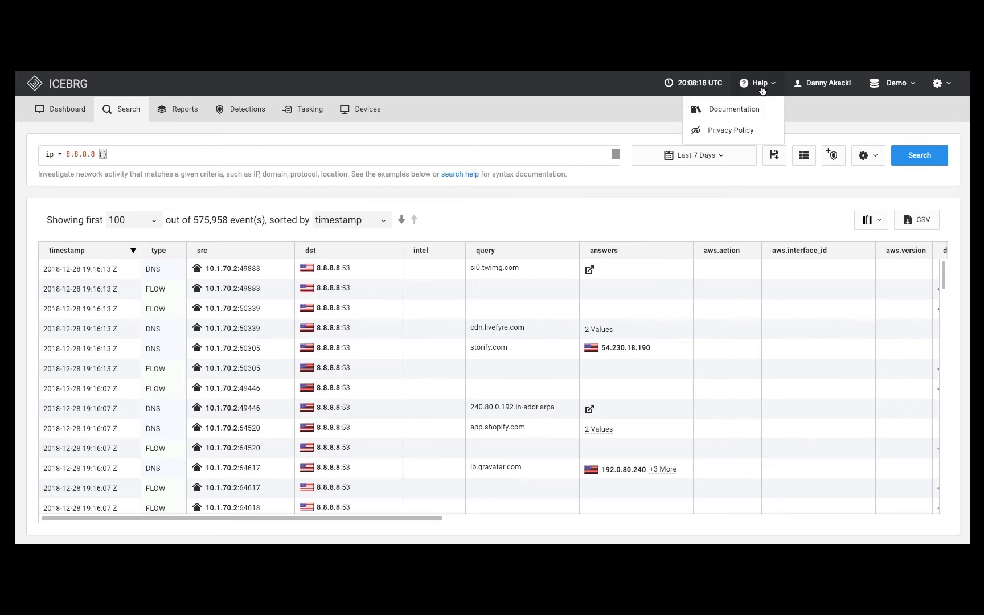
click(740, 109)
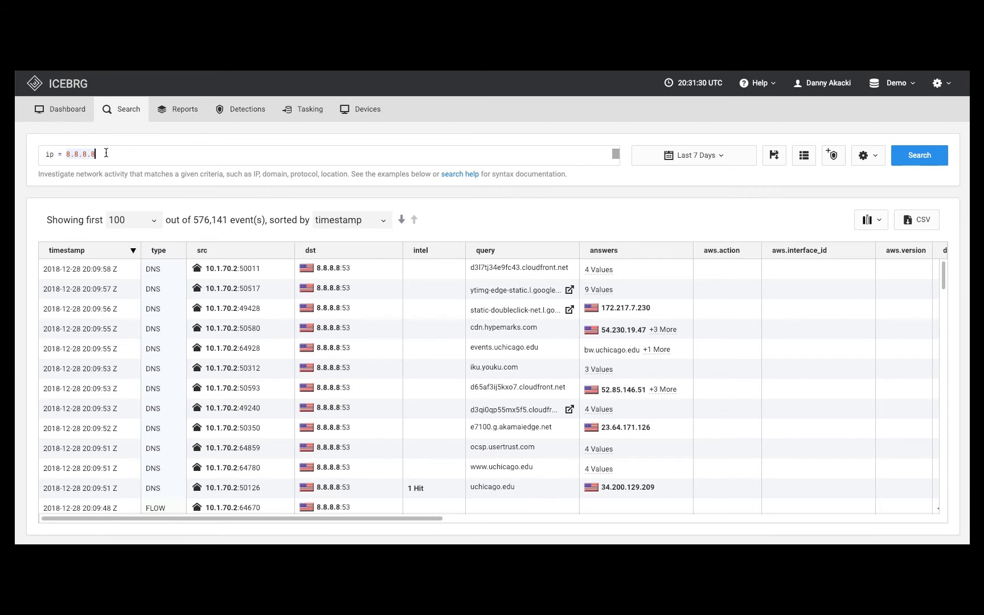
- Replace the search query with dst.ip = 8.8.8.8
triple_click(86, 156)
key(BackSpace)
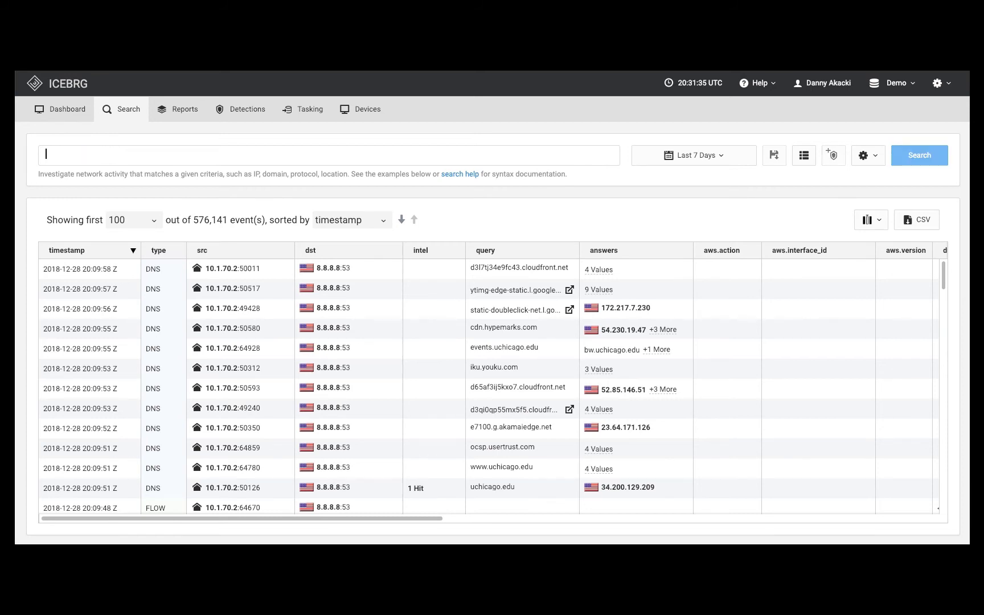
text(ds)
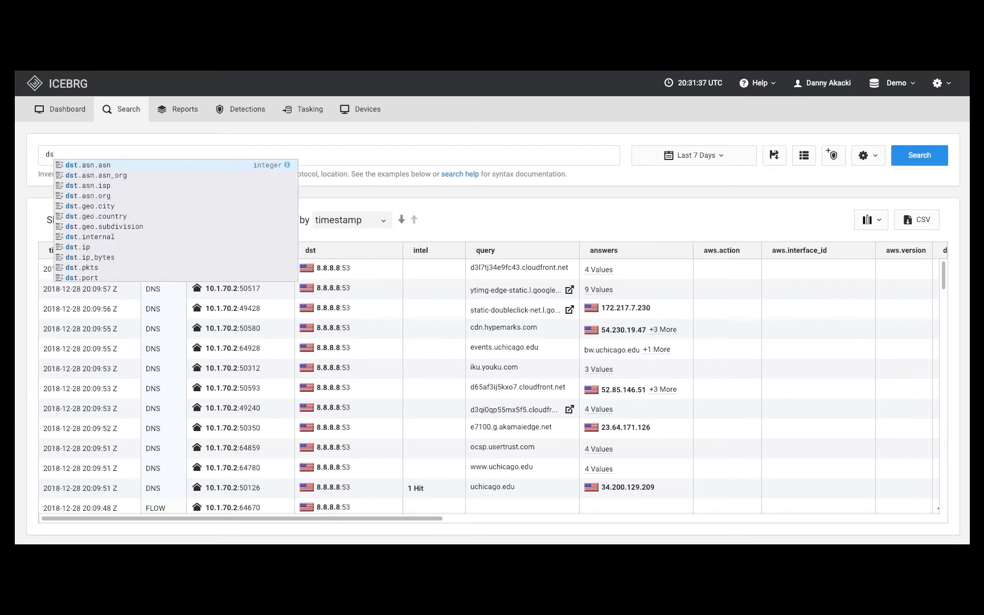
text(t.ip =)
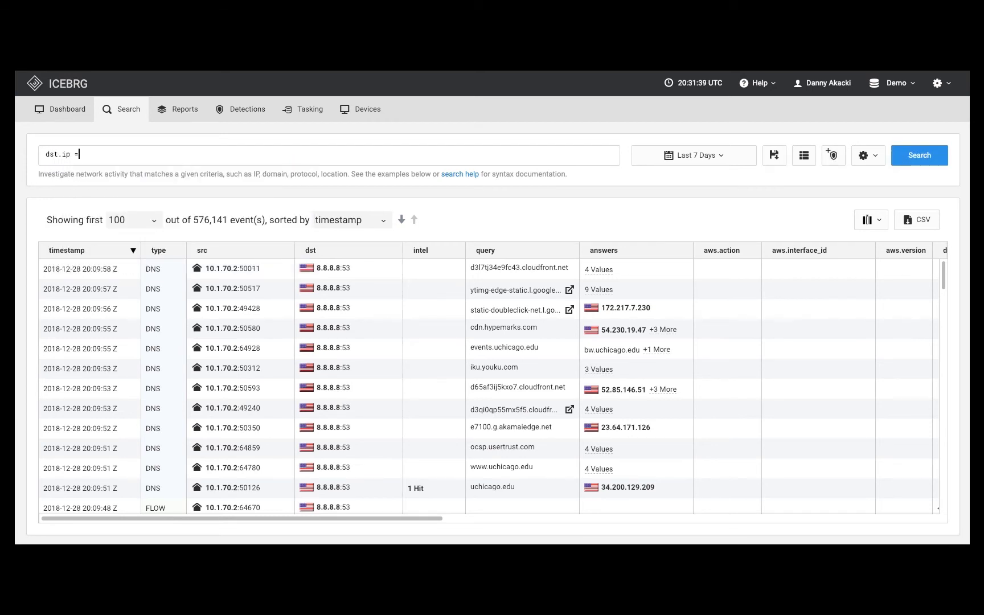
text( 8.8.8.8)
- Add group by src.ip to the query and run the search
text(g)
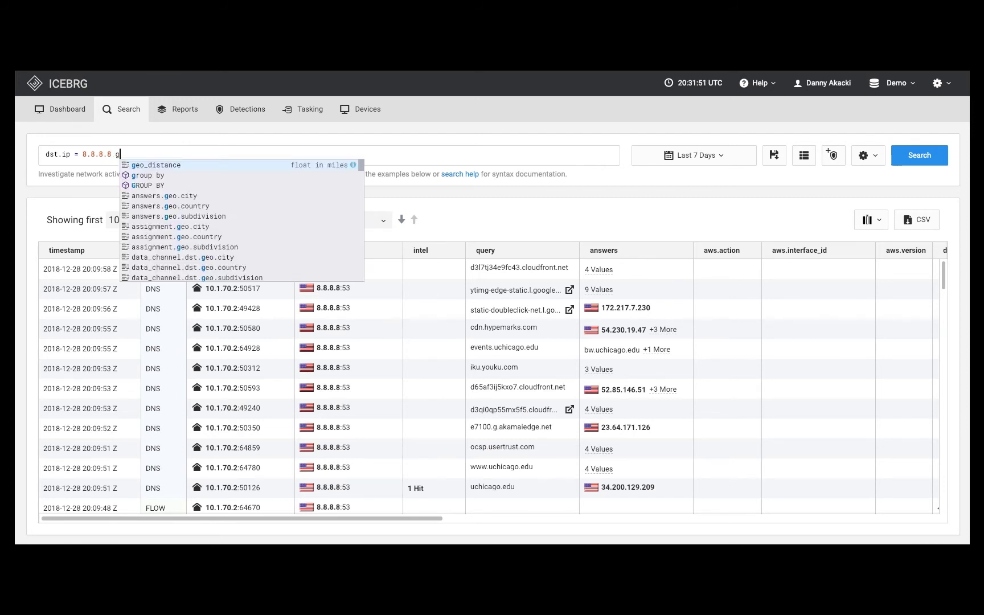
text(rou)
key(Return)
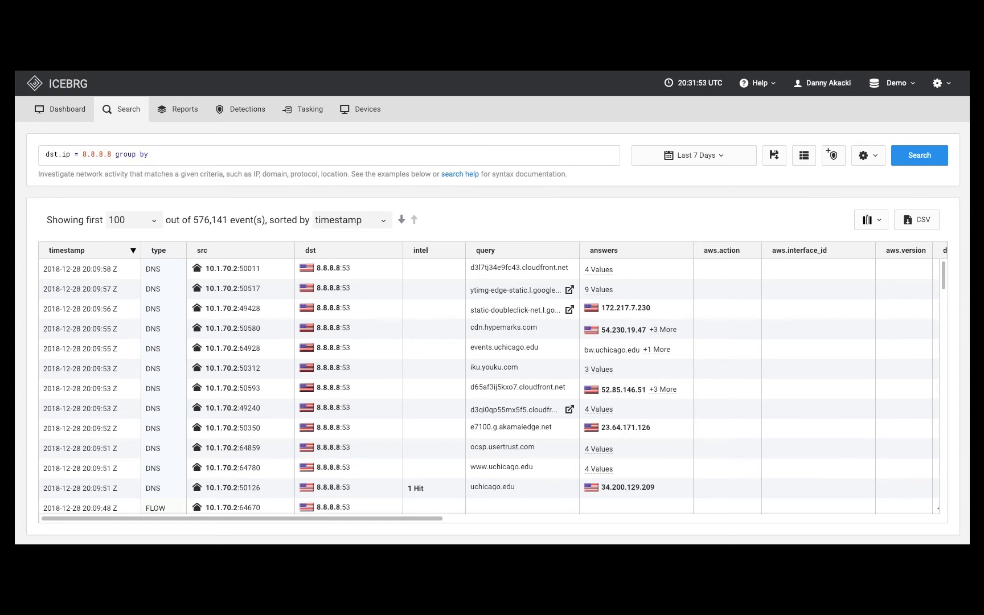
text(src.ip)
click(934, 161)
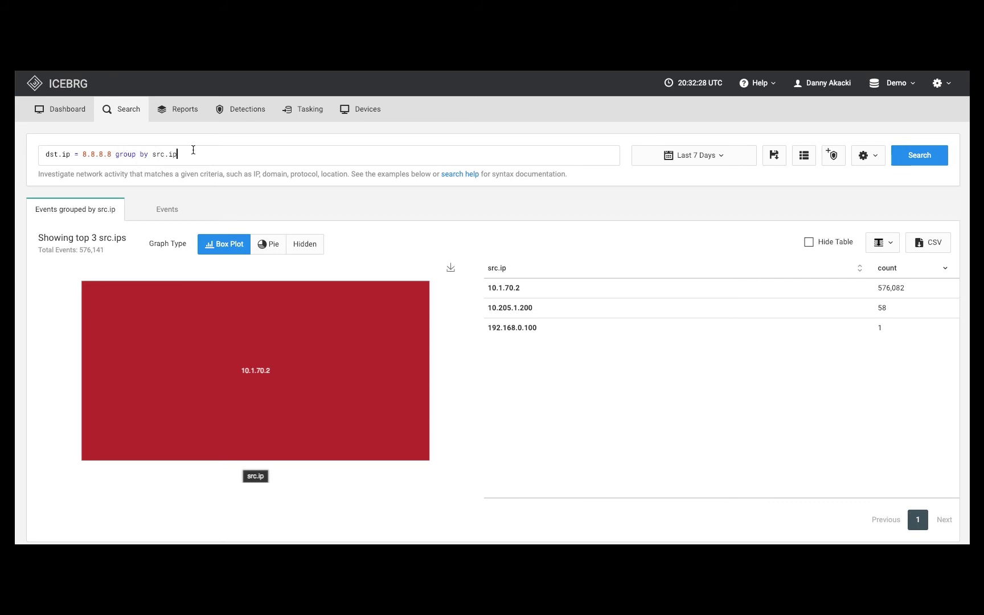
- Change the query's grouping field to event_type and run the search
key(BackSpace)
key(BackSpace)
key(BackSpace)
key(BackSpace)
key(BackSpace)
key(BackSpace)
text(ev)
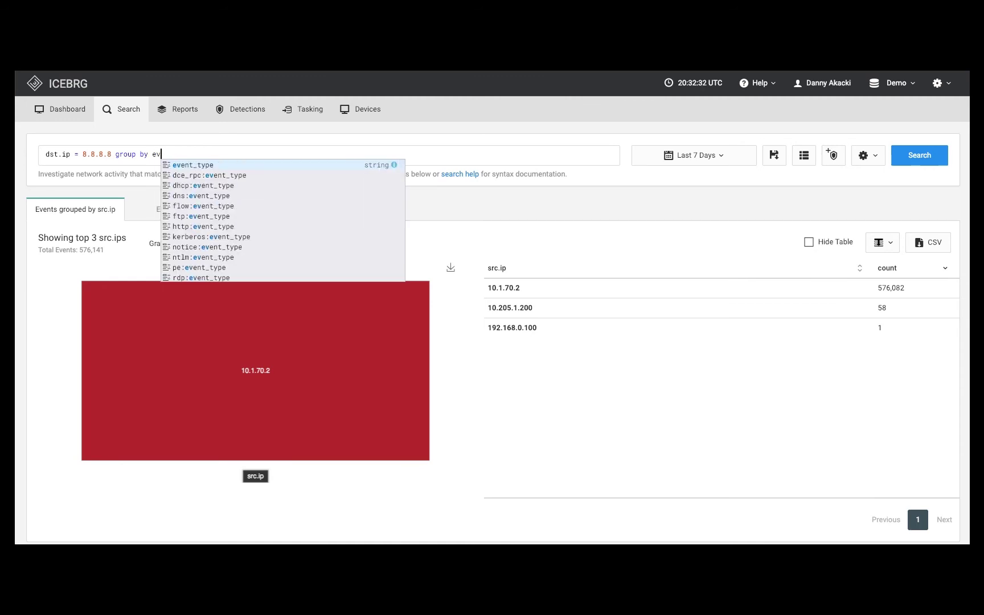
key(Return)
key(Return)
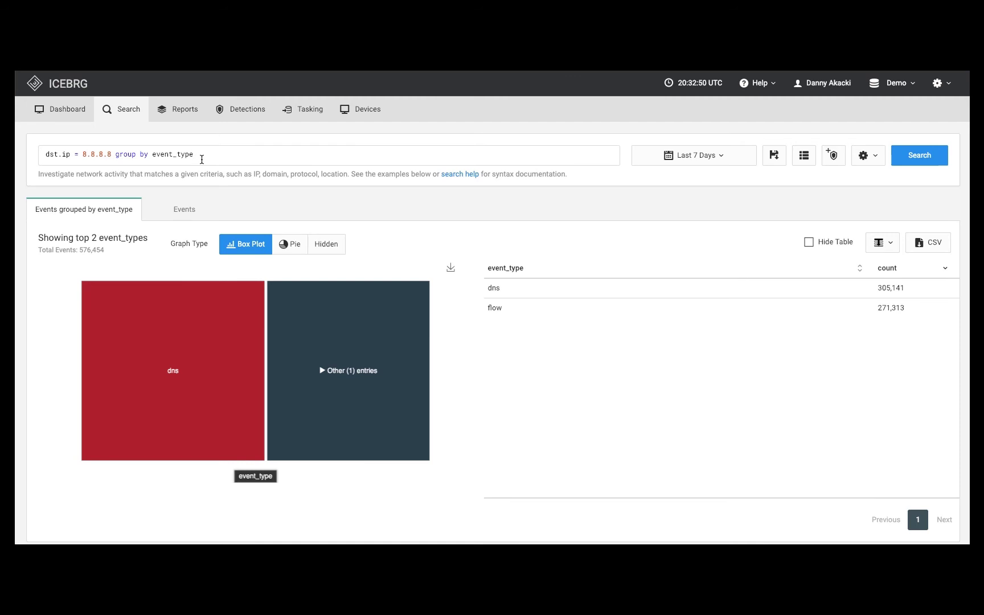
- Change the query's grouping to day(timestamp) and run the search
key(BackSpace)
key(BackSpace)
key(BackSpace)
key(BackSpace)
key(BackSpace)
key(BackSpace)
key(BackSpace)
key(BackSpace)
key(BackSpace)
key(BackSpace)
text(da)
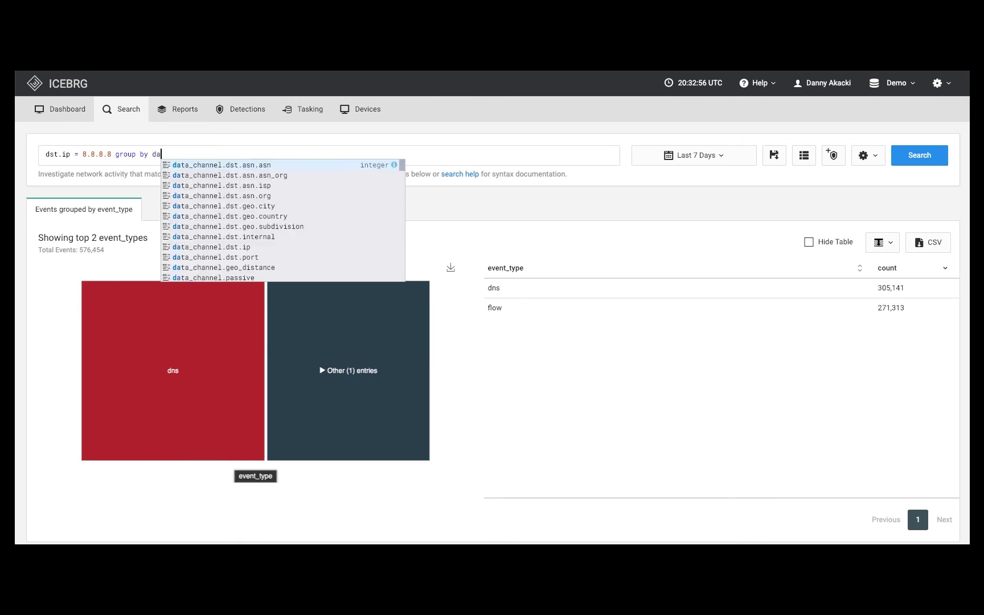
text(y(time)
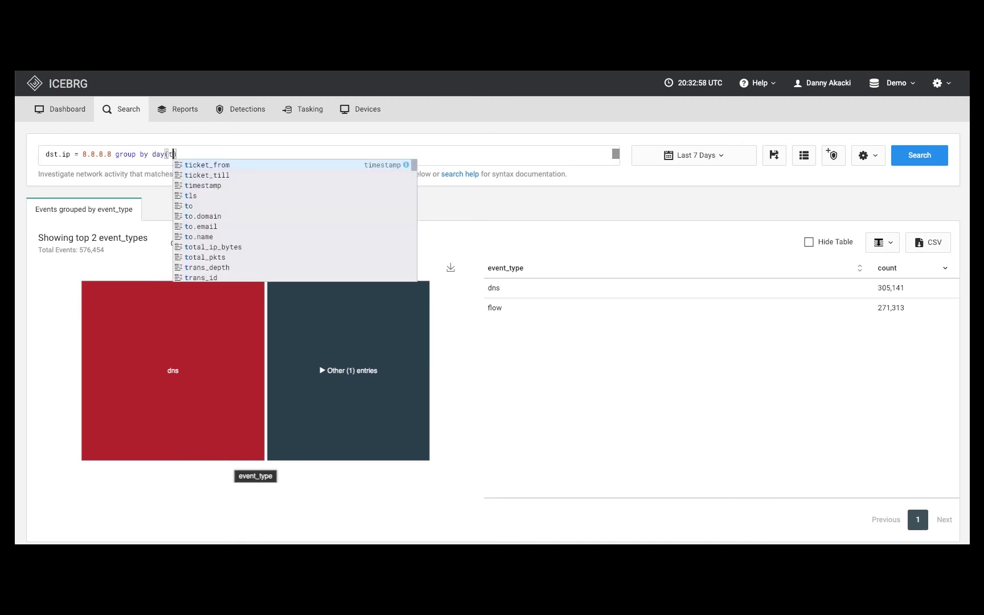
key(Return)
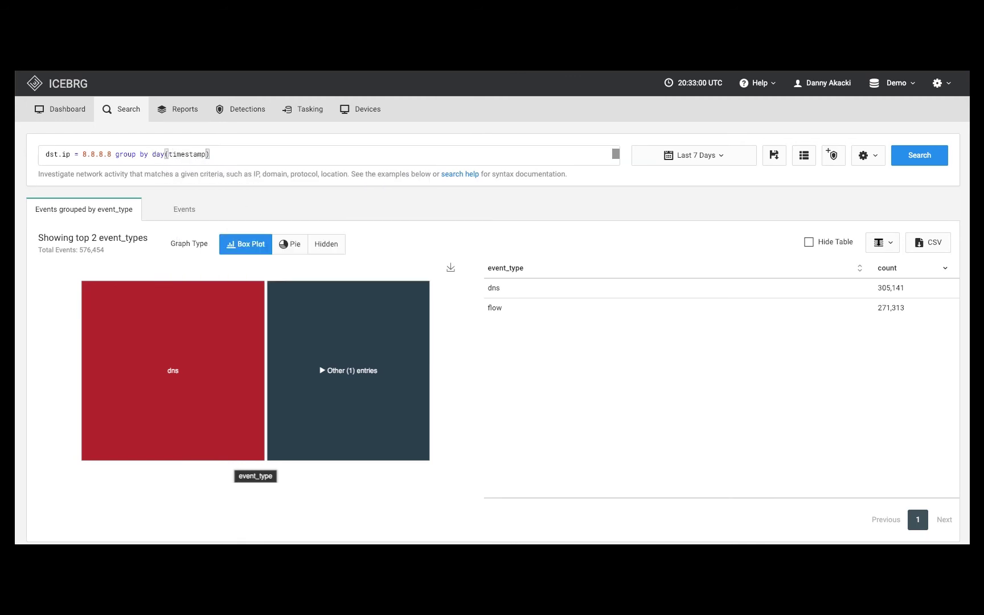
key(Return)
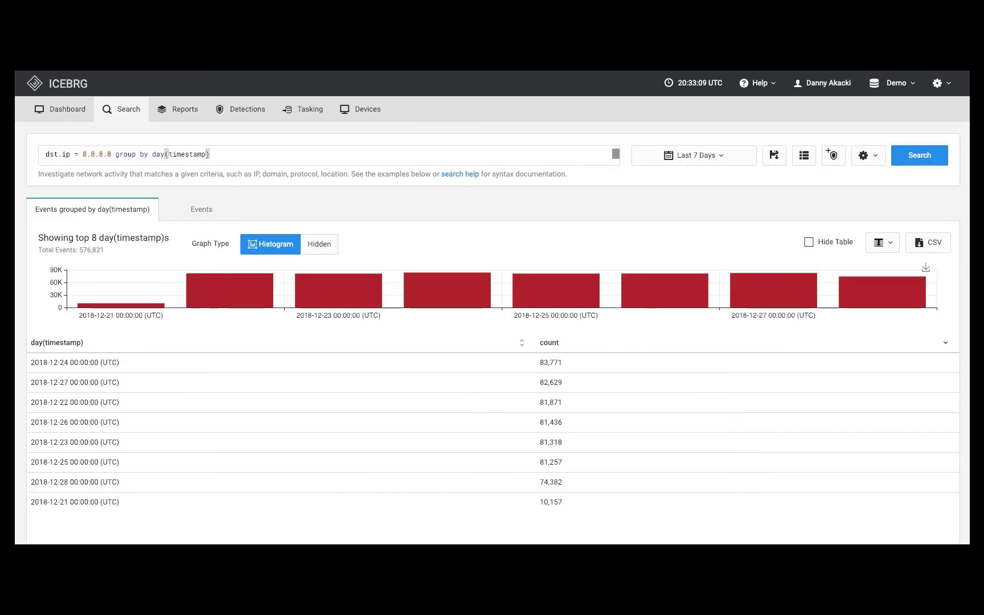